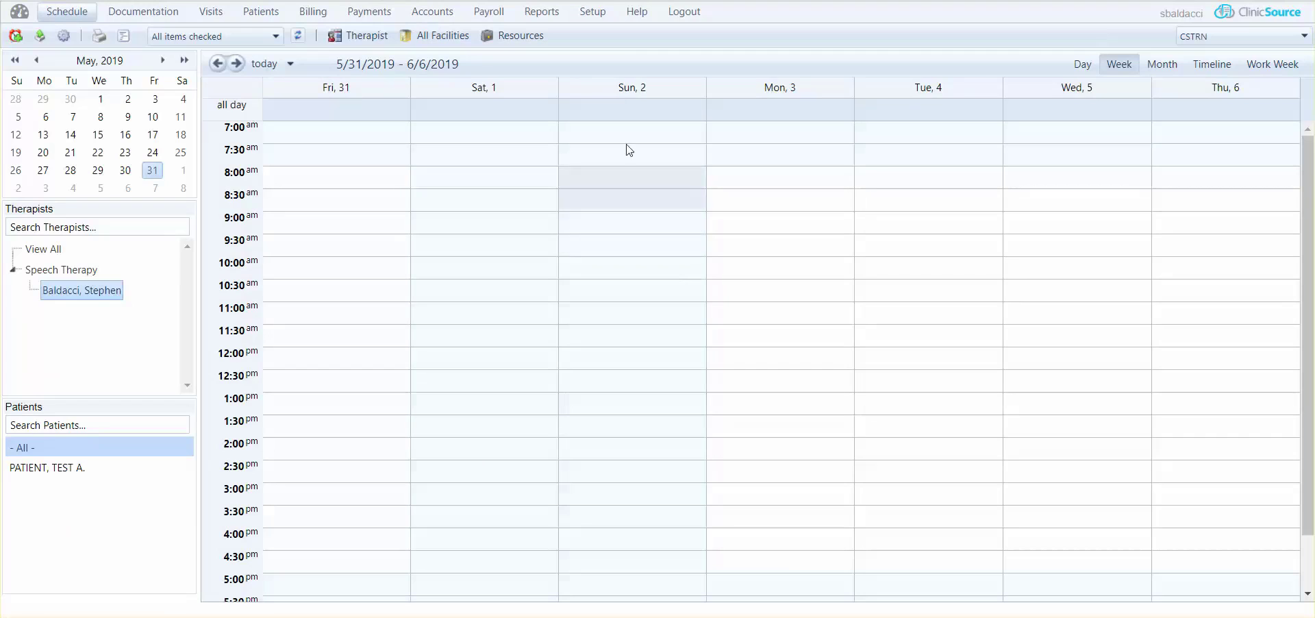
Step: Open the second user's account from Setup > Users/Therapists for editing
{"action": "left_click", "coordinate": [593, 13]}
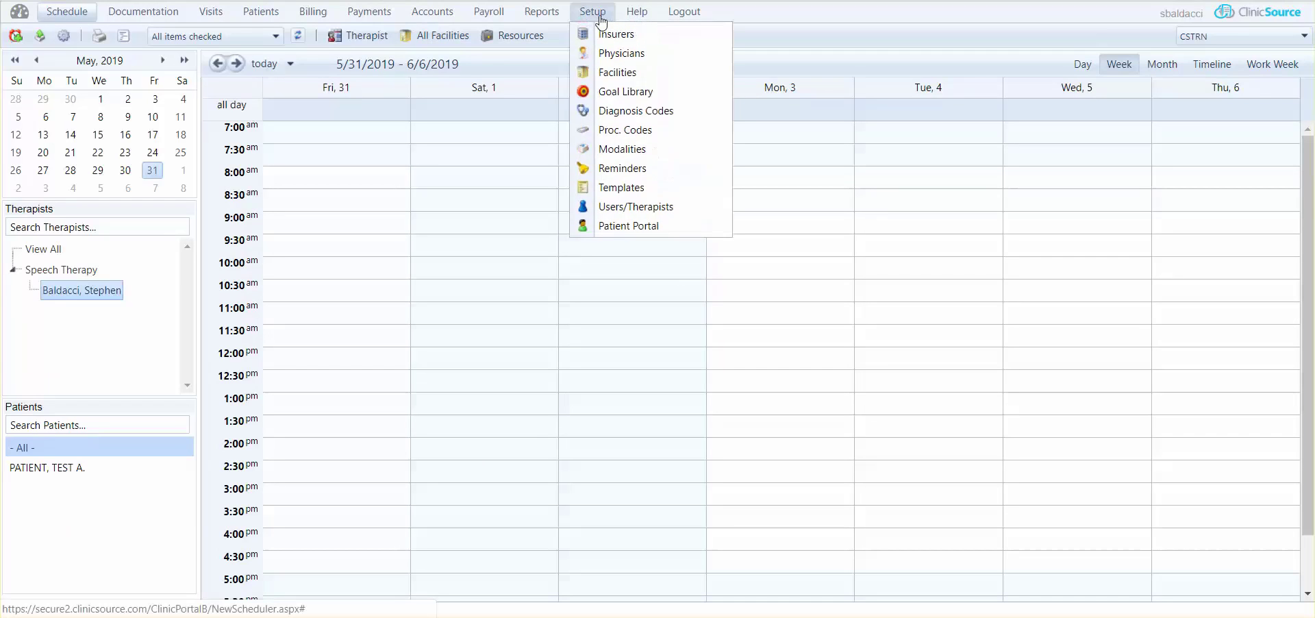
{"action": "left_click", "coordinate": [626, 206]}
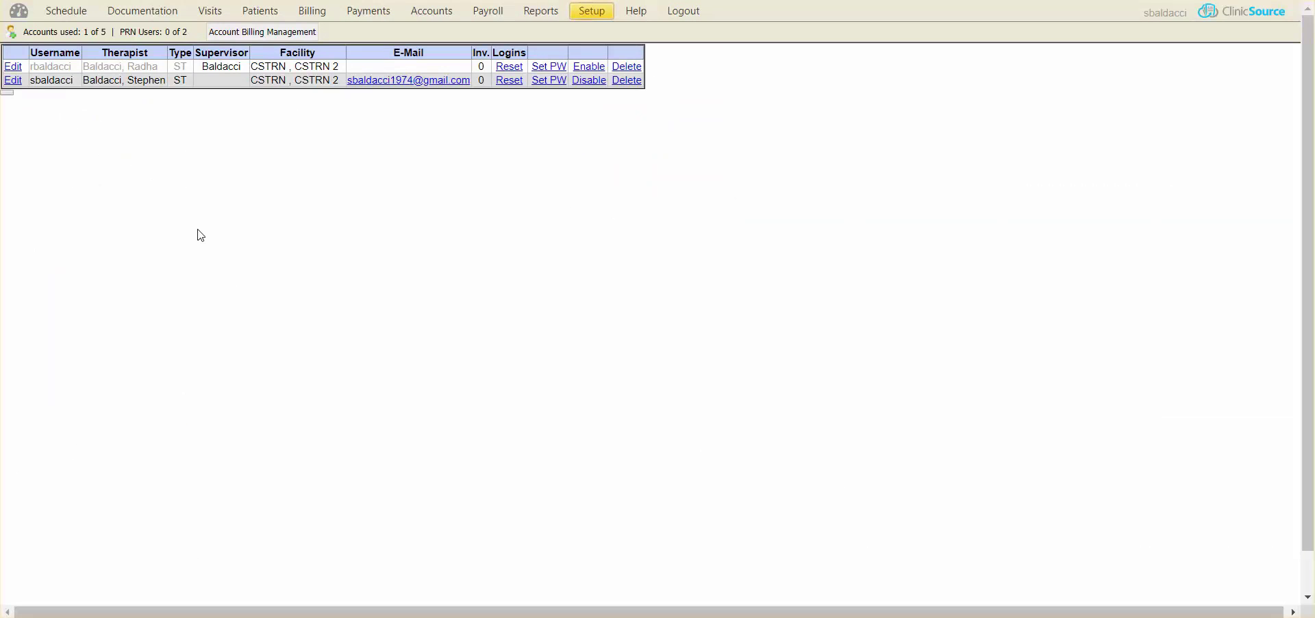
{"action": "left_click", "coordinate": [12, 81]}
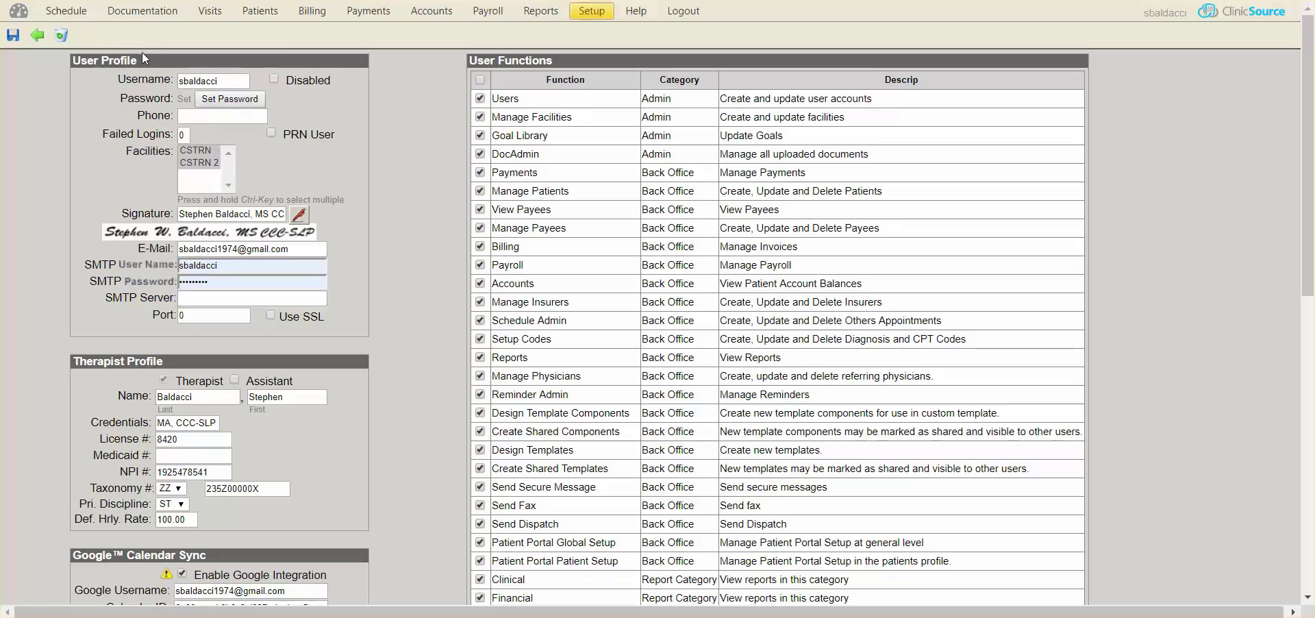
Step: Highlight the user's SMTP settings and the Send Secure Message and Send Fax permissions
{"action": "mouse_move", "coordinate": [92, 263]}
{"action": "left_mouse_down"}
{"action": "mouse_move", "coordinate": [171, 297]}
{"action": "mouse_move", "coordinate": [178, 317]}
{"action": "left_mouse_up"}
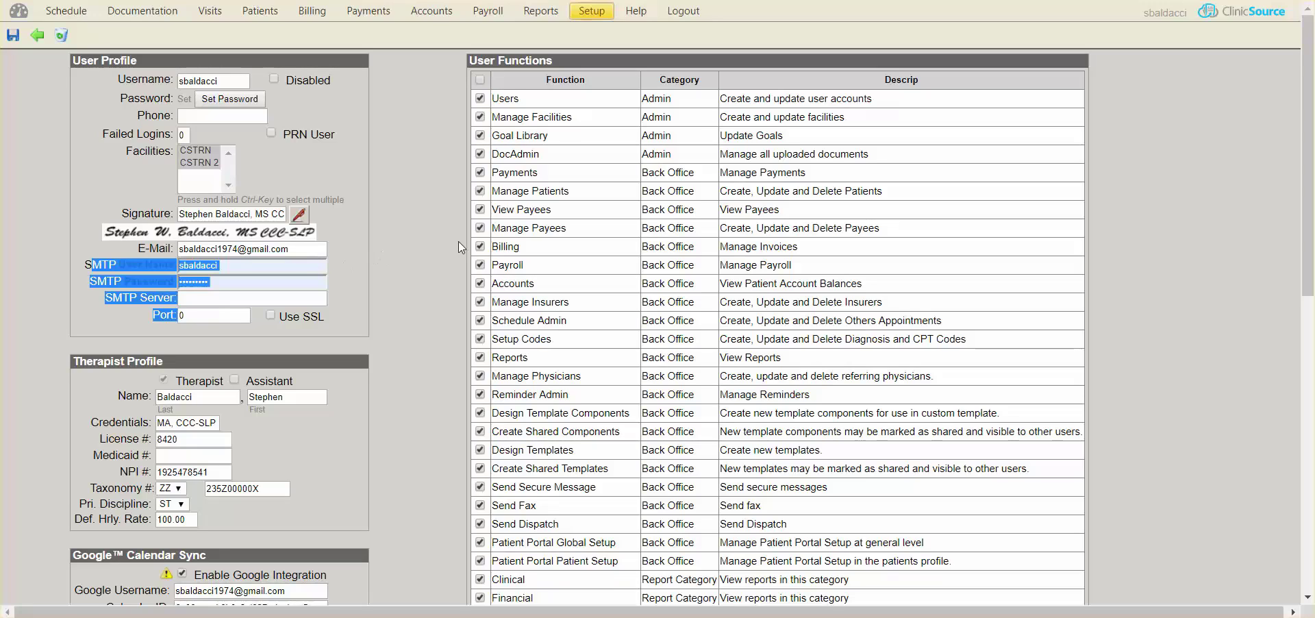
{"action": "left_click_drag", "start_coordinate": [610, 488], "coordinate": [492, 486]}
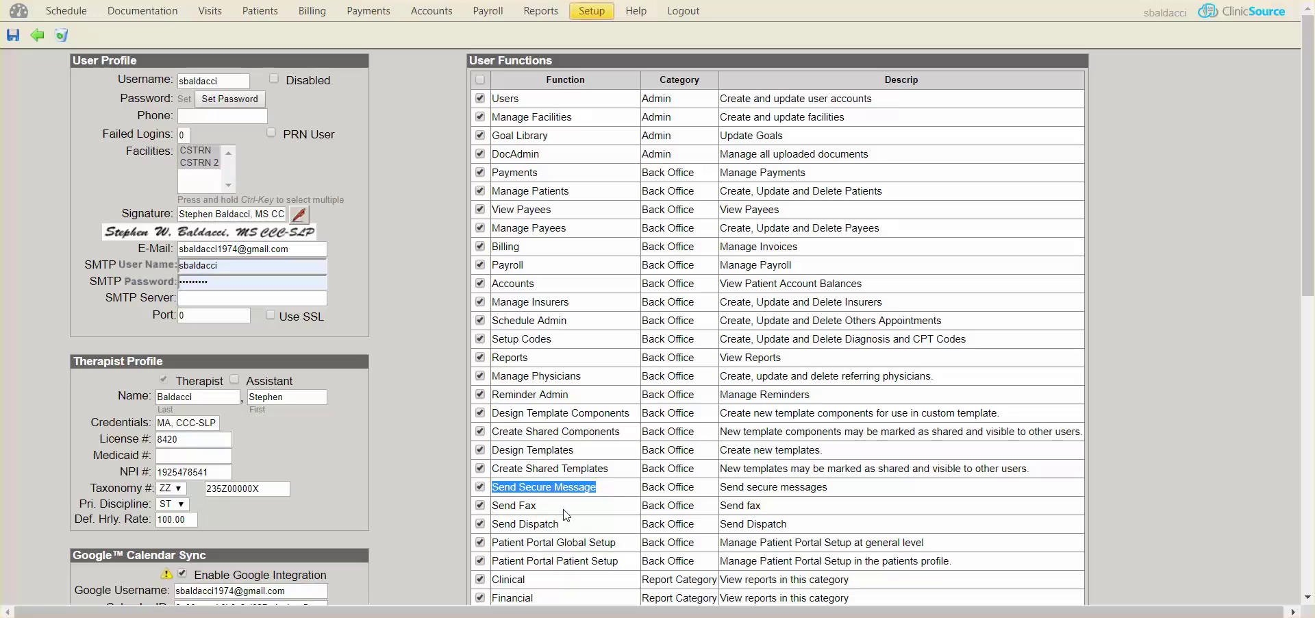
{"action": "left_click_drag", "start_coordinate": [540, 506], "coordinate": [495, 508]}
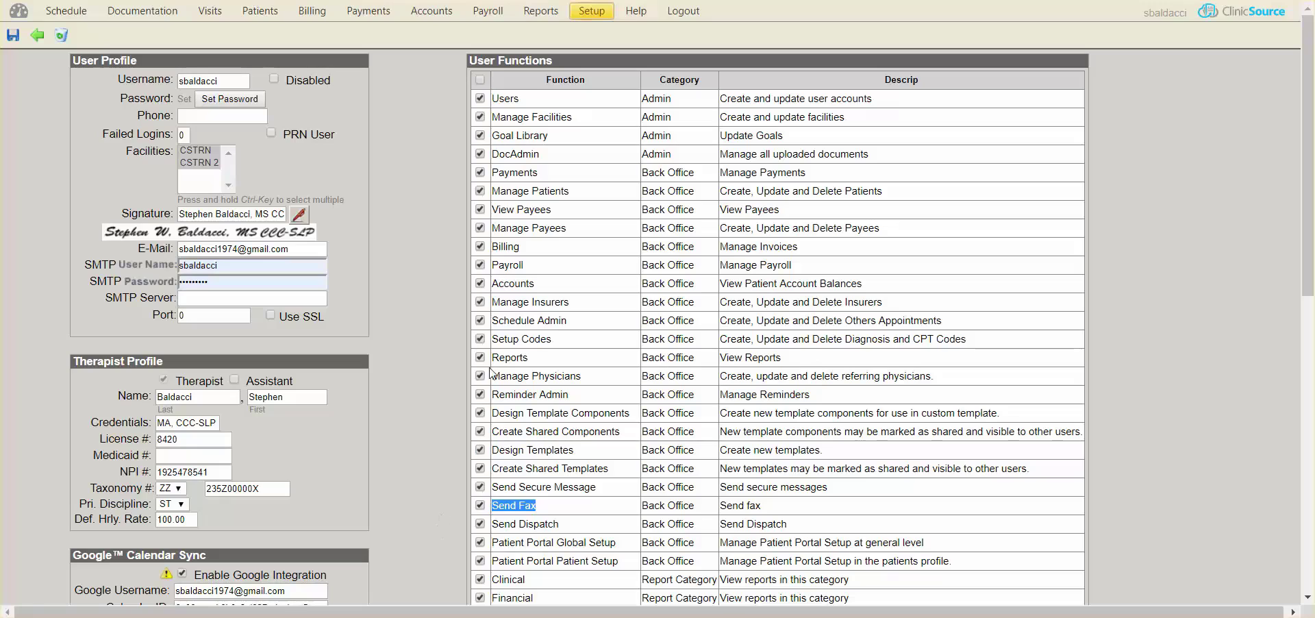
Step: Open Setup > Facilities to view the CSTRN facility's SMTP username, server, port and SSL
{"action": "left_click", "coordinate": [593, 20]}
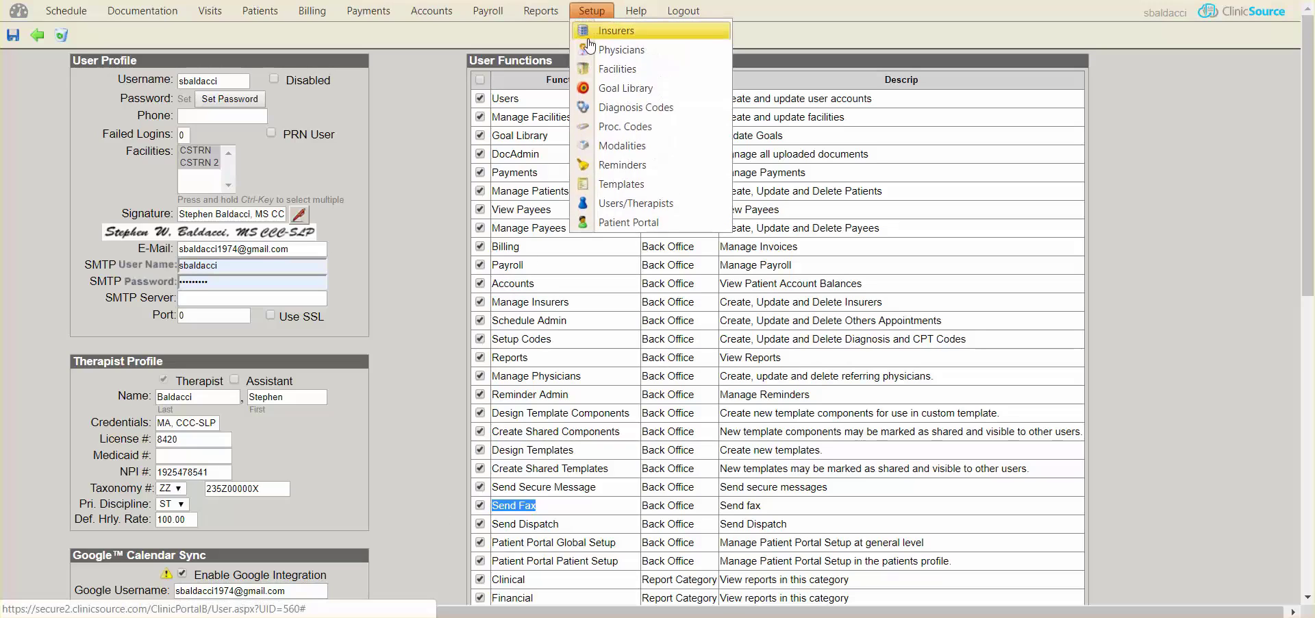
{"action": "left_click", "coordinate": [624, 71]}
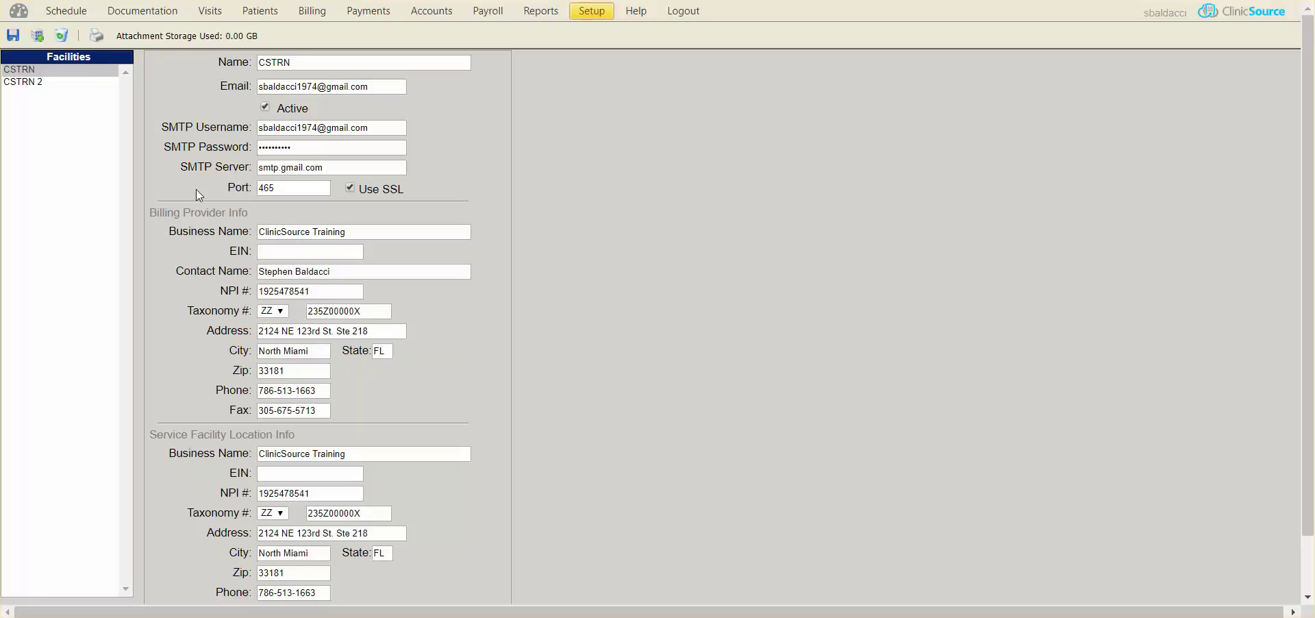
Step: Tick the Evaluation and CarePlan documents in the test patient's Documentation list
{"action": "left_click", "coordinate": [151, 10]}
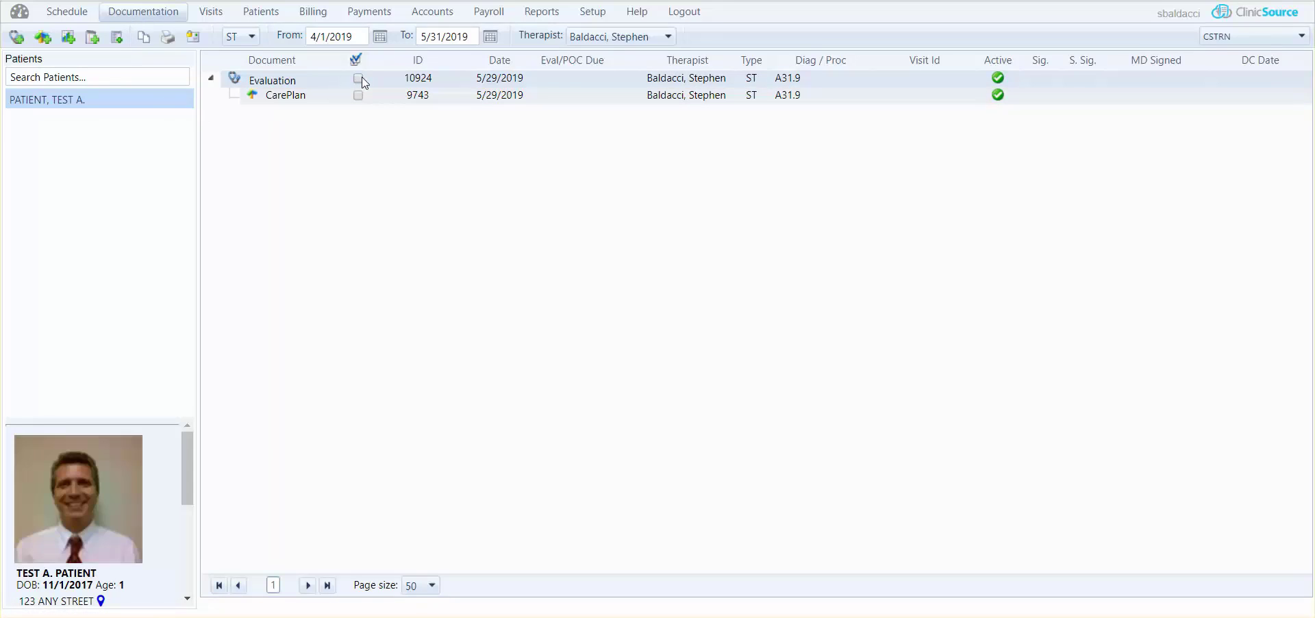
{"action": "left_click", "coordinate": [358, 78]}
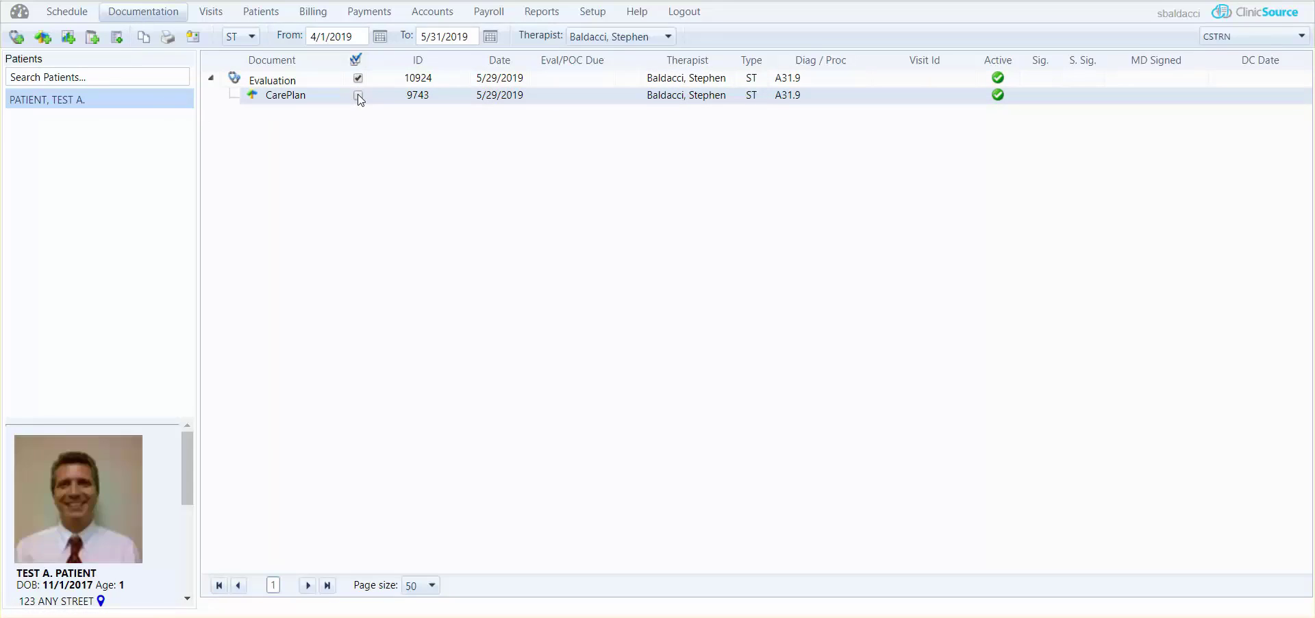
{"action": "left_click", "coordinate": [358, 95]}
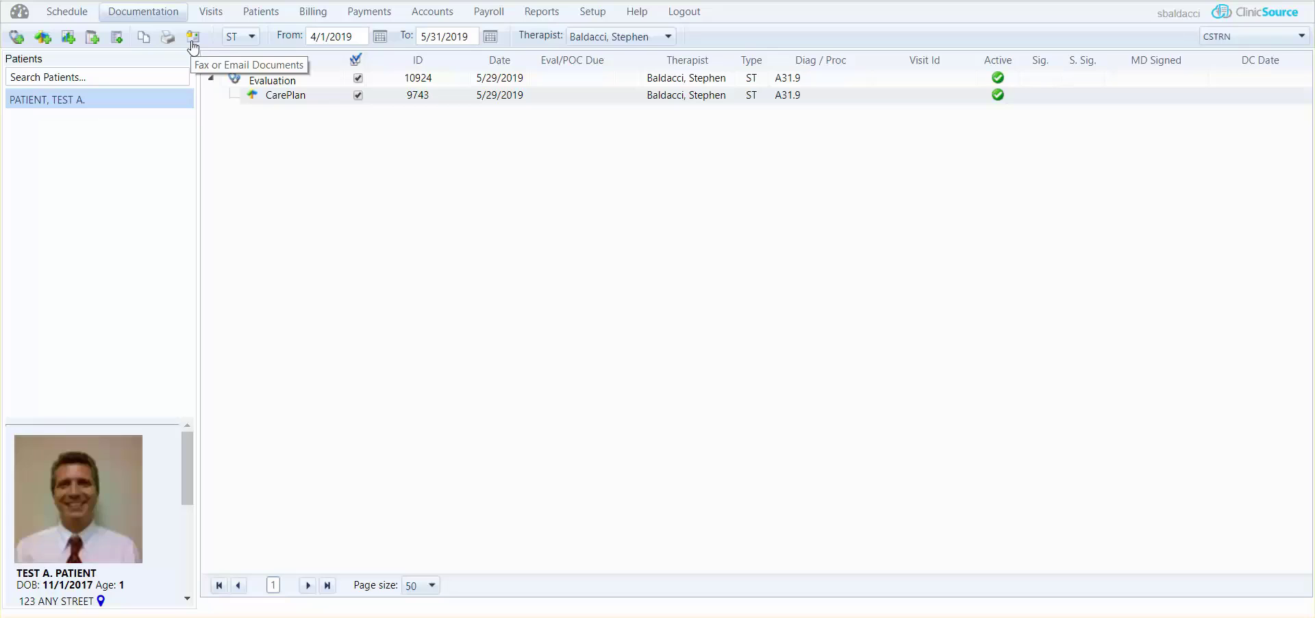
Step: Open the Fax or Email Documents form and browse the To recipients without choosing one
{"action": "left_click", "coordinate": [192, 42]}
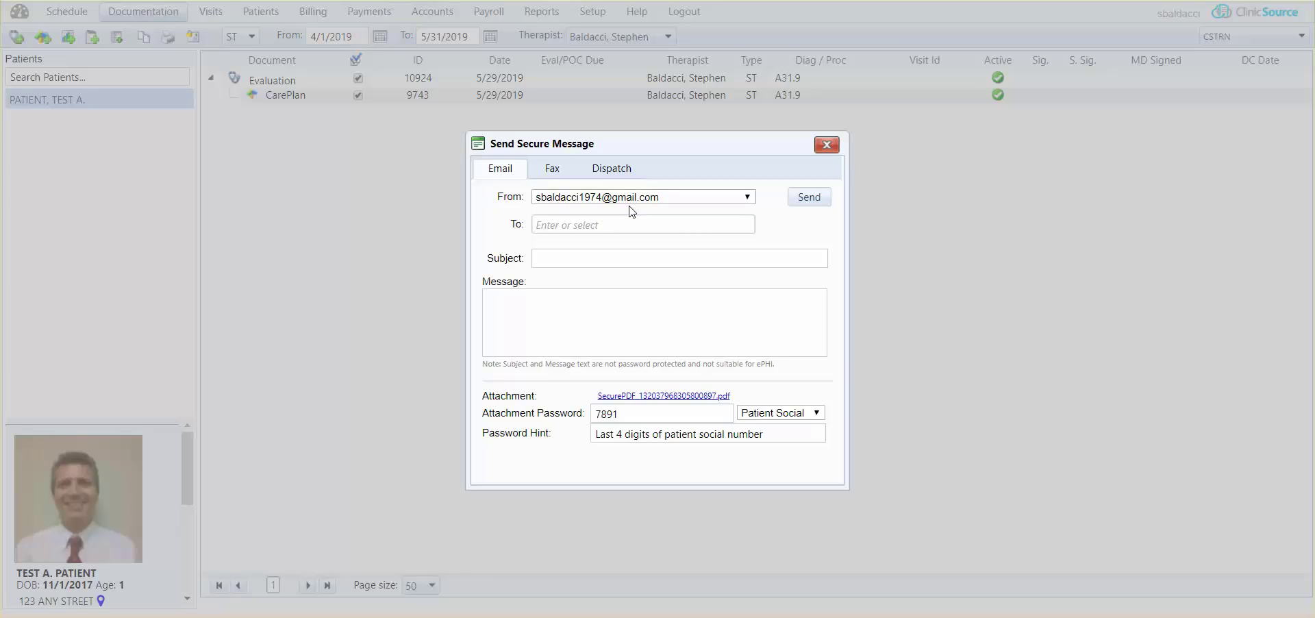
{"action": "left_click", "coordinate": [570, 226]}
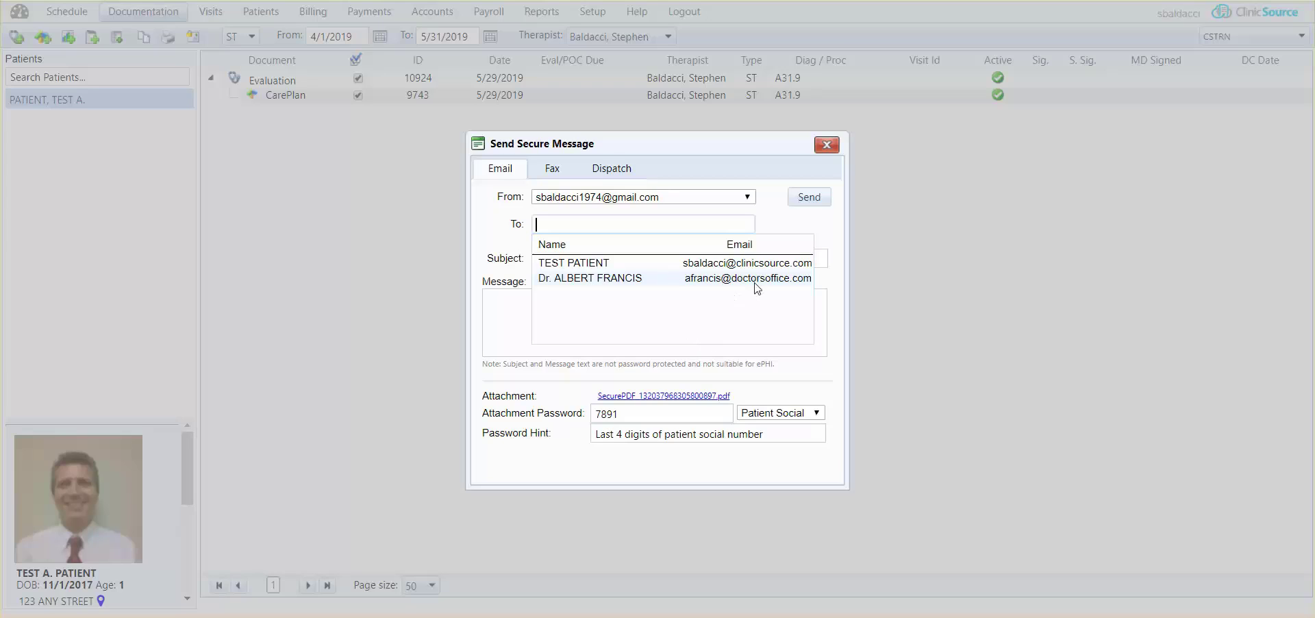
{"action": "left_click", "coordinate": [478, 317]}
Step: Switch the Attachment Password from Patient Social to Patient DOB
{"action": "left_click", "coordinate": [591, 263]}
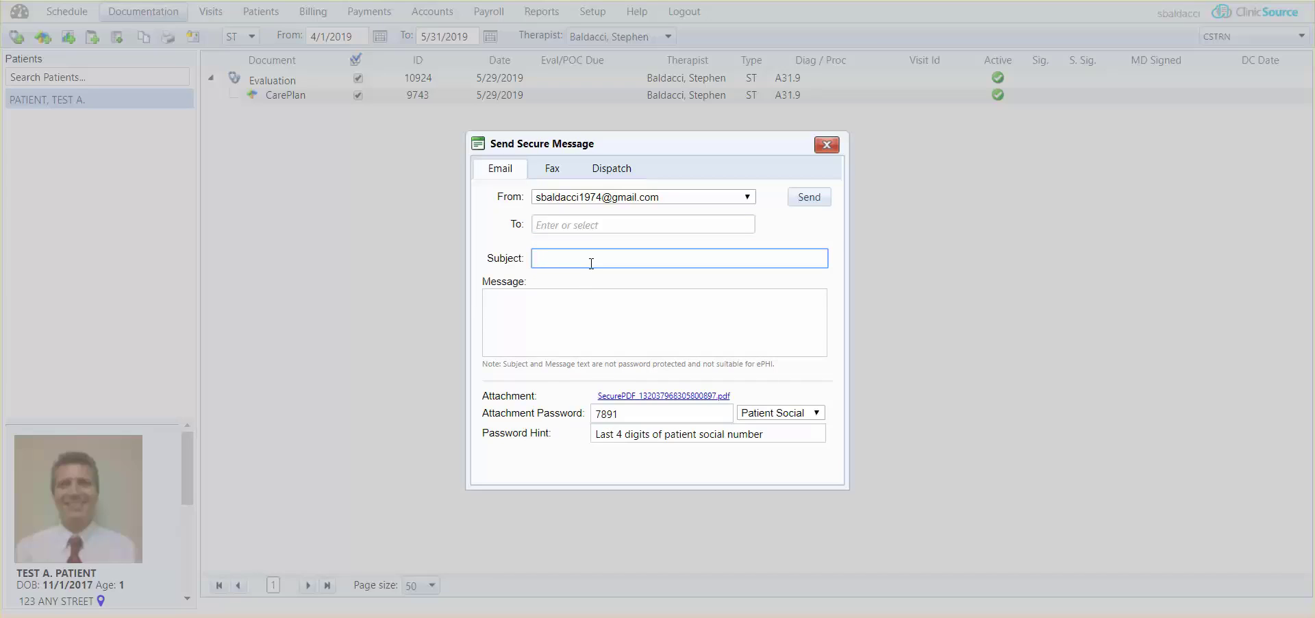
{"action": "left_click", "coordinate": [553, 300]}
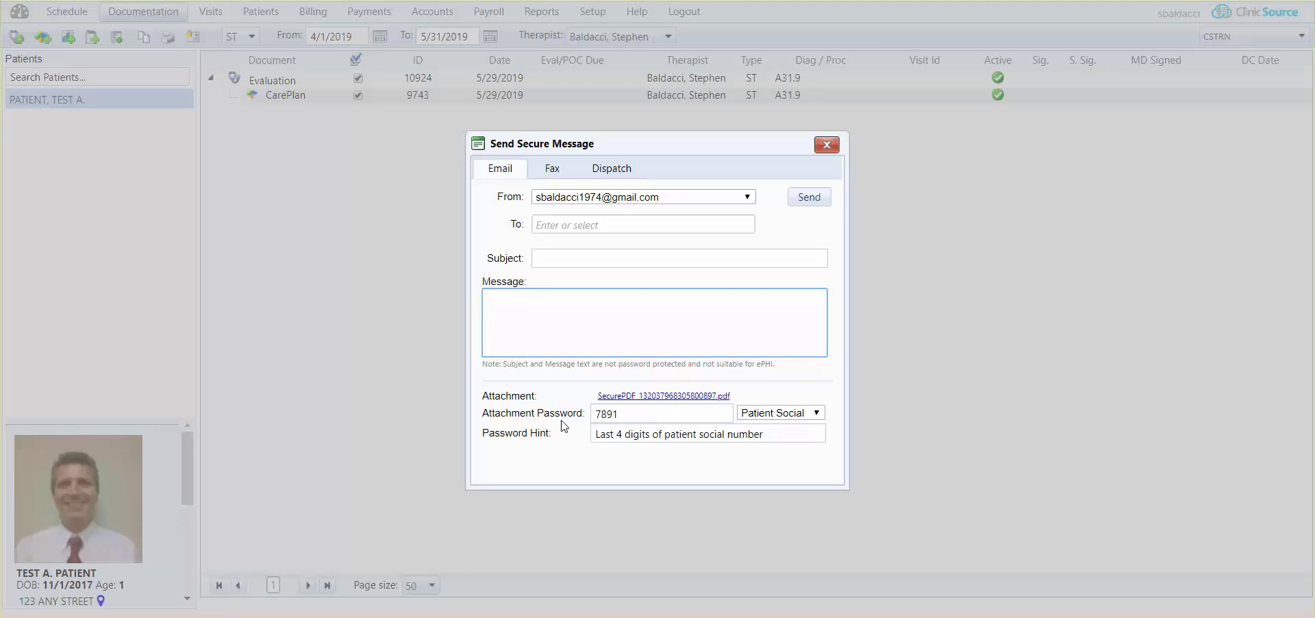
{"action": "left_click", "coordinate": [807, 419]}
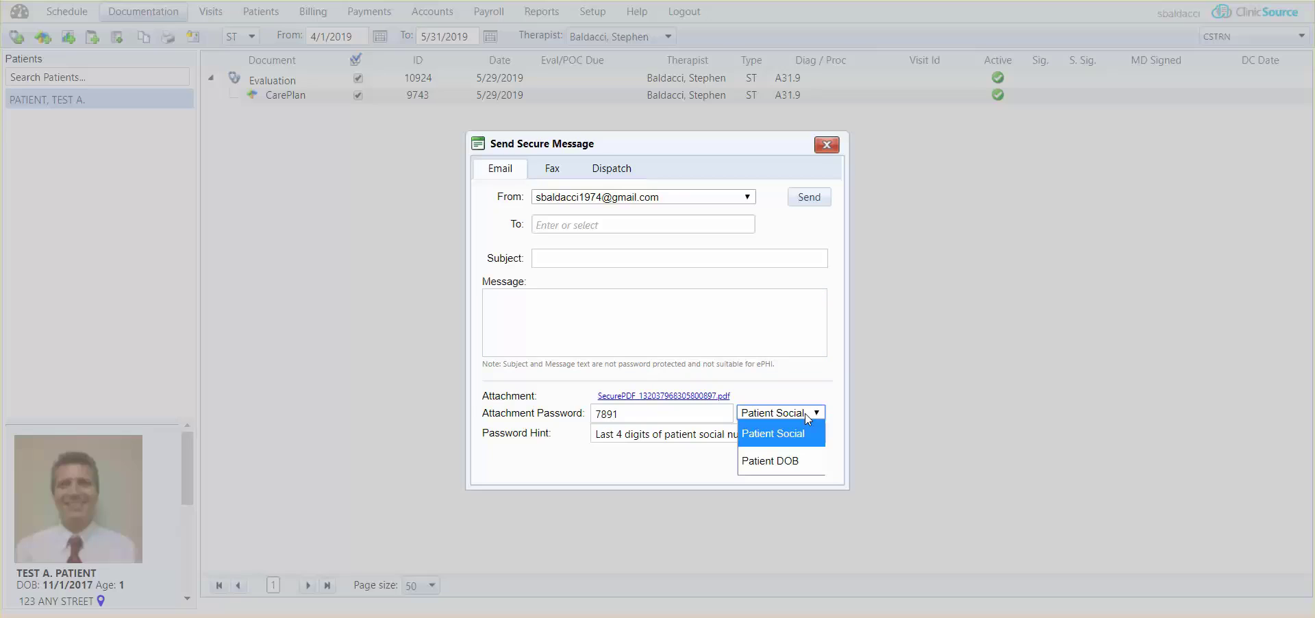
{"action": "left_click", "coordinate": [799, 460]}
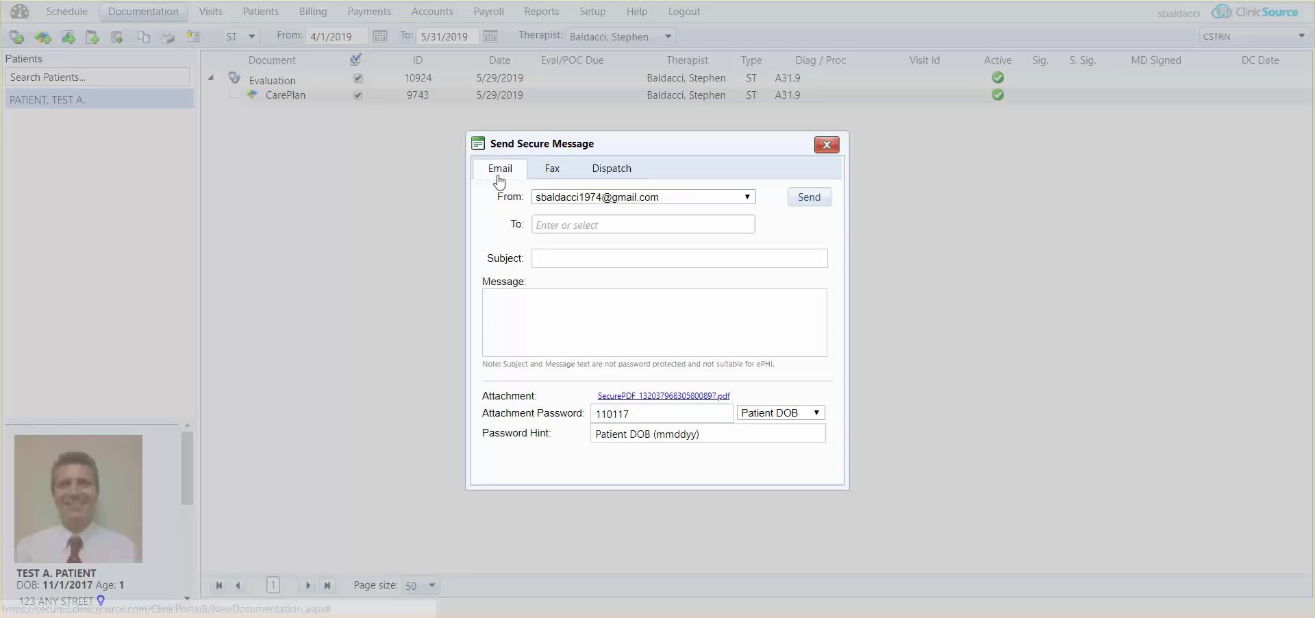
{"action": "left_click", "coordinate": [544, 178]}
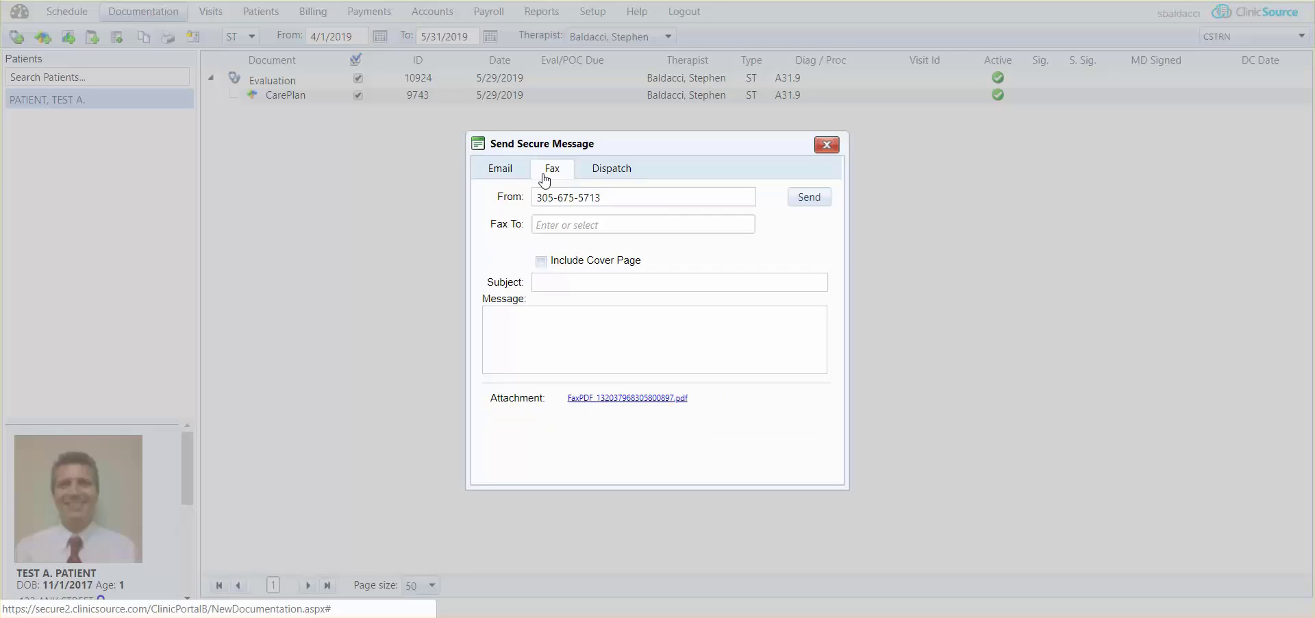
{"action": "left_click", "coordinate": [588, 222]}
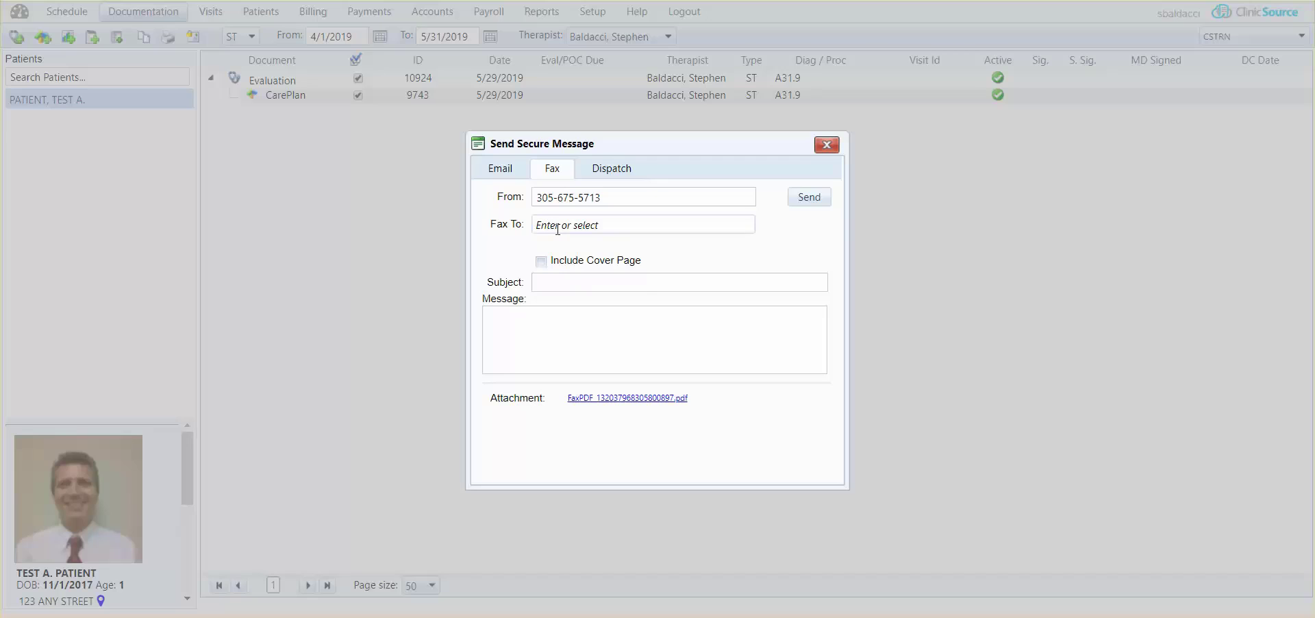
{"action": "left_click", "coordinate": [557, 229]}
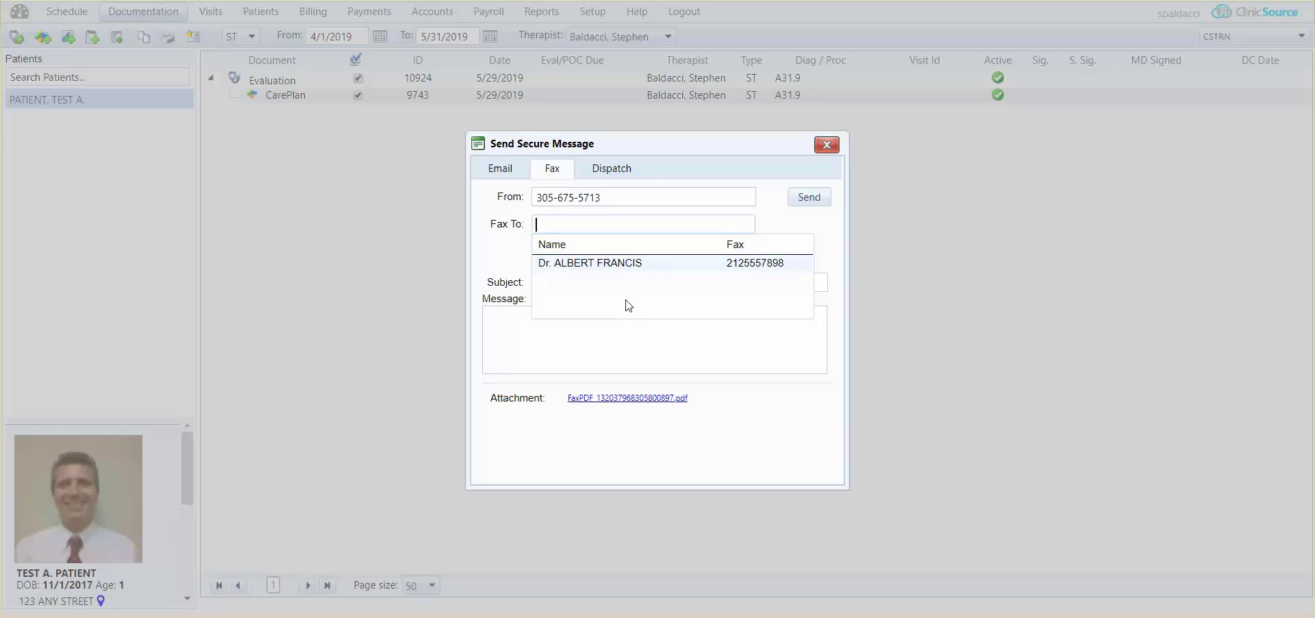
{"action": "left_click", "coordinate": [491, 259]}
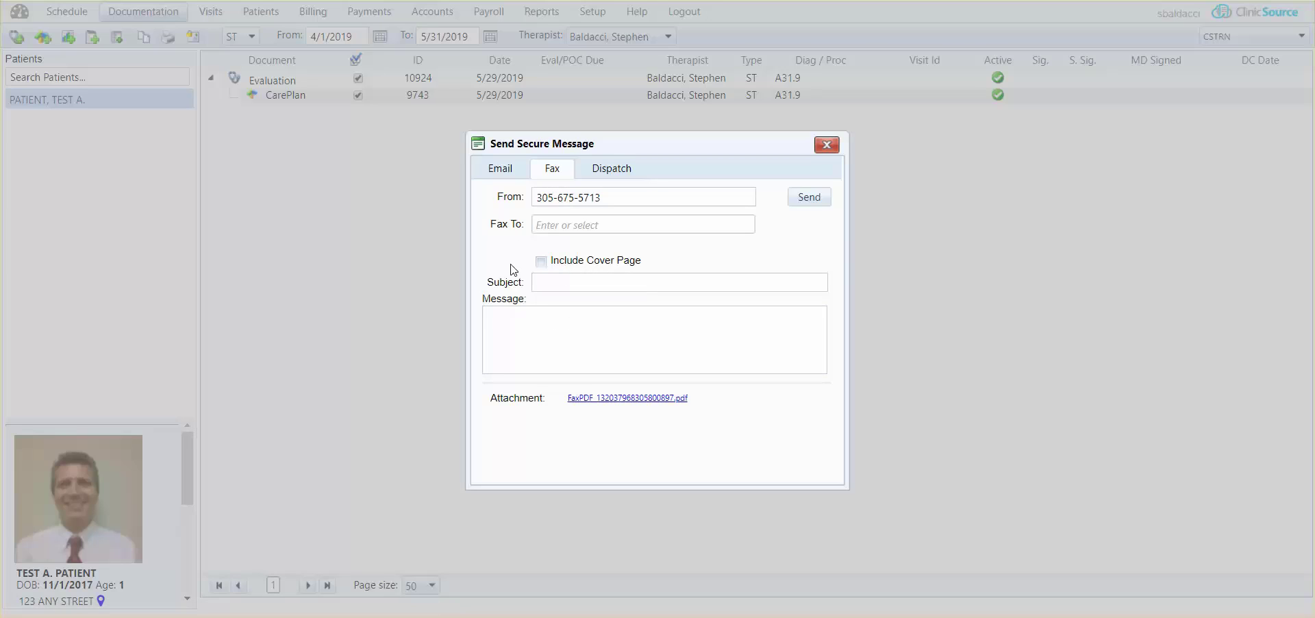
{"action": "left_click", "coordinate": [515, 172]}
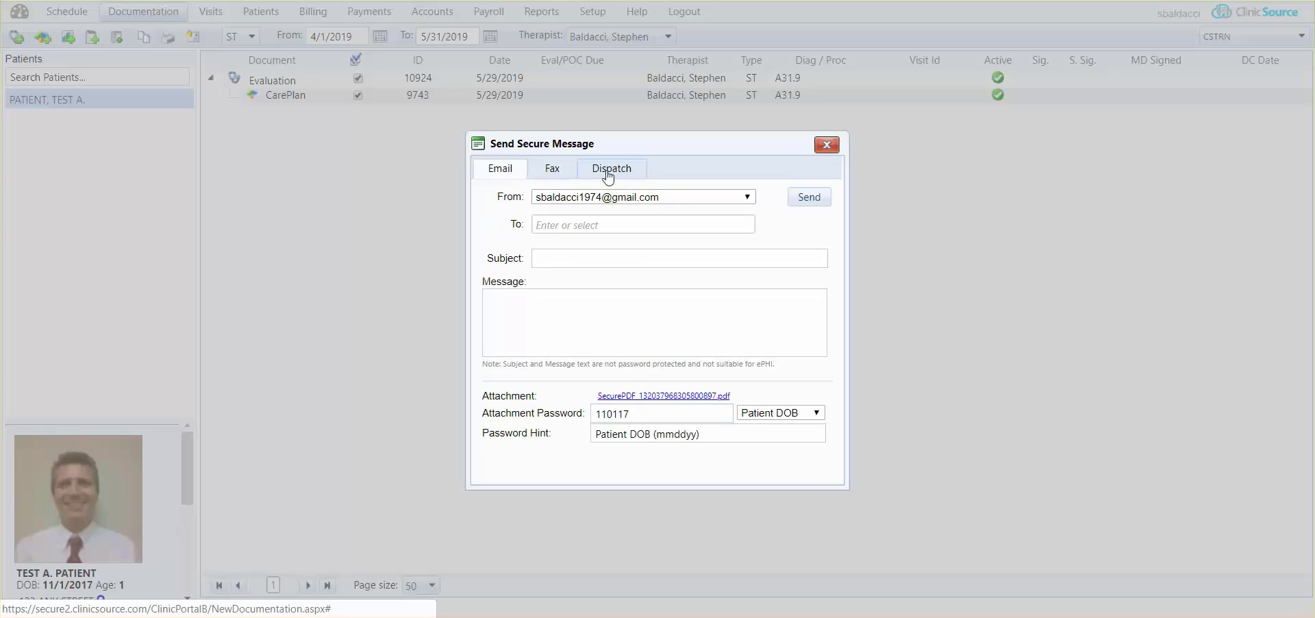